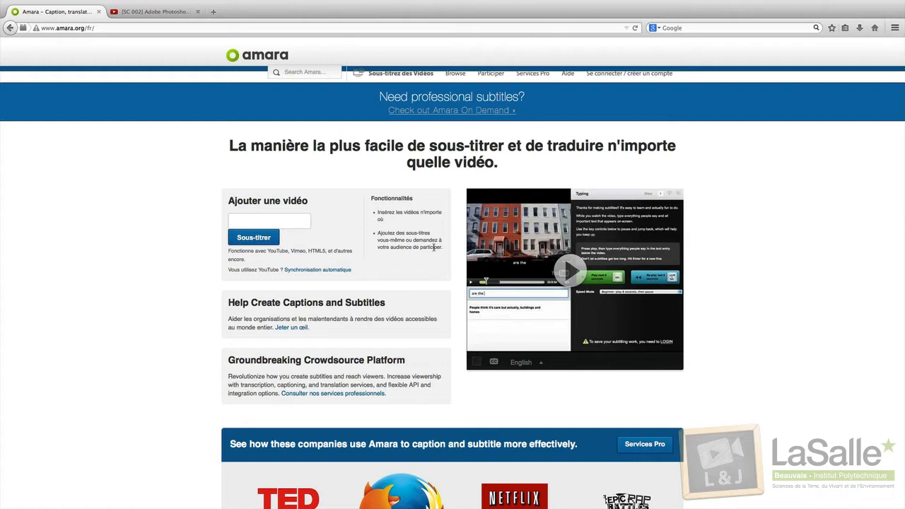
Step: Open Amara's sign-in page and switch to the new-account form
click(604, 75)
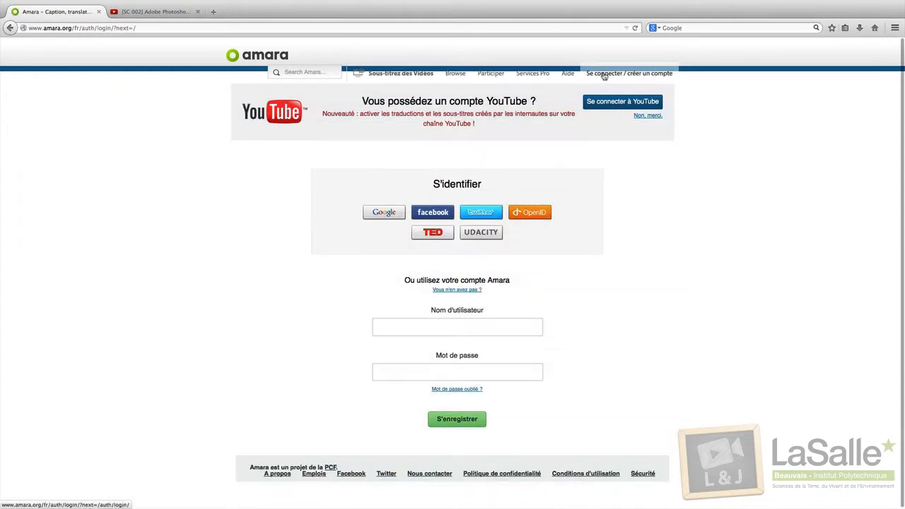
click(460, 291)
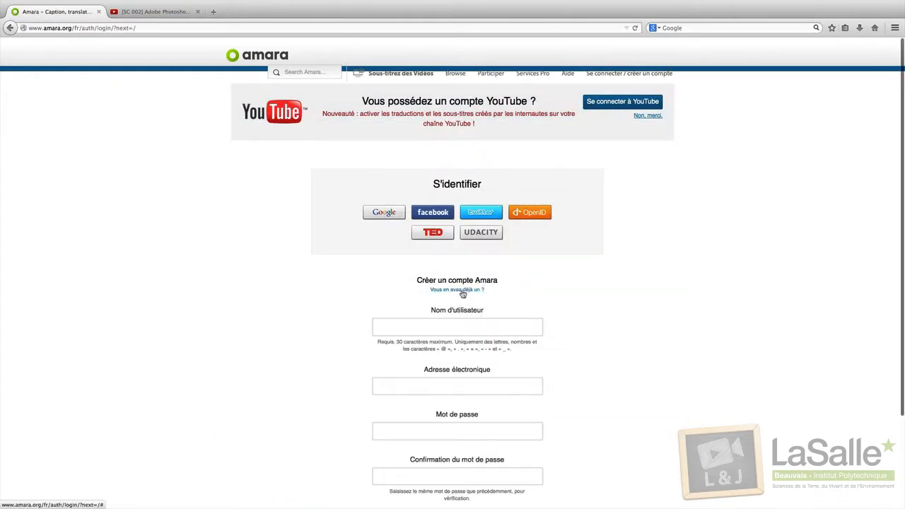
scroll(445, 283, down, 3)
Step: Enter a username, e-mail address and password twice, then submit the registration
click(411, 250)
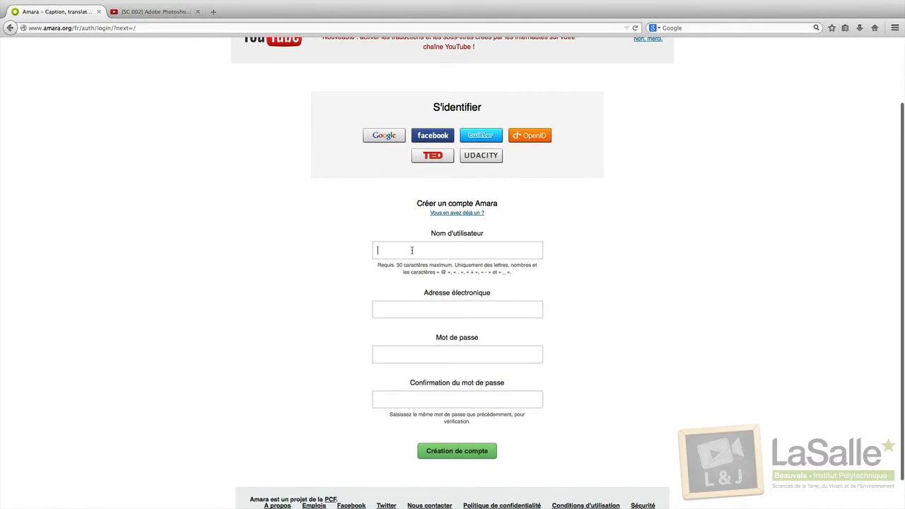
text(loic)
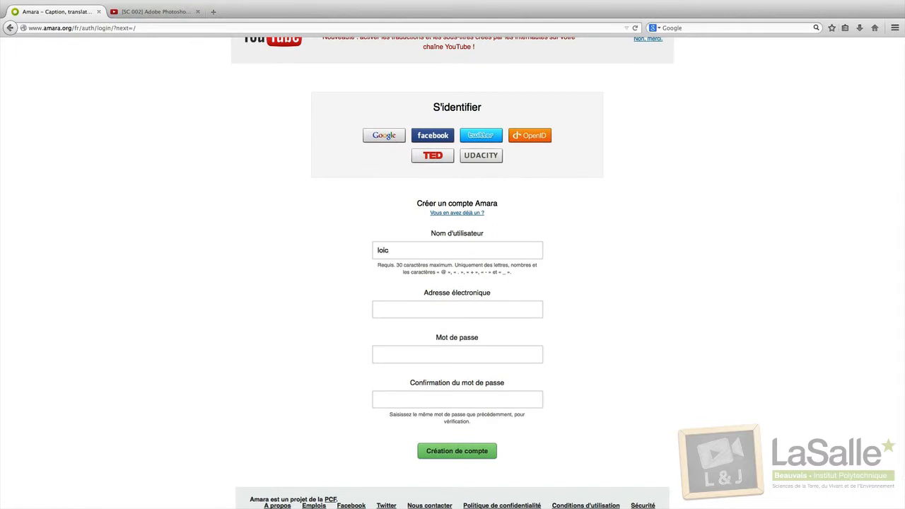
text(etjulien)
key(Tab)
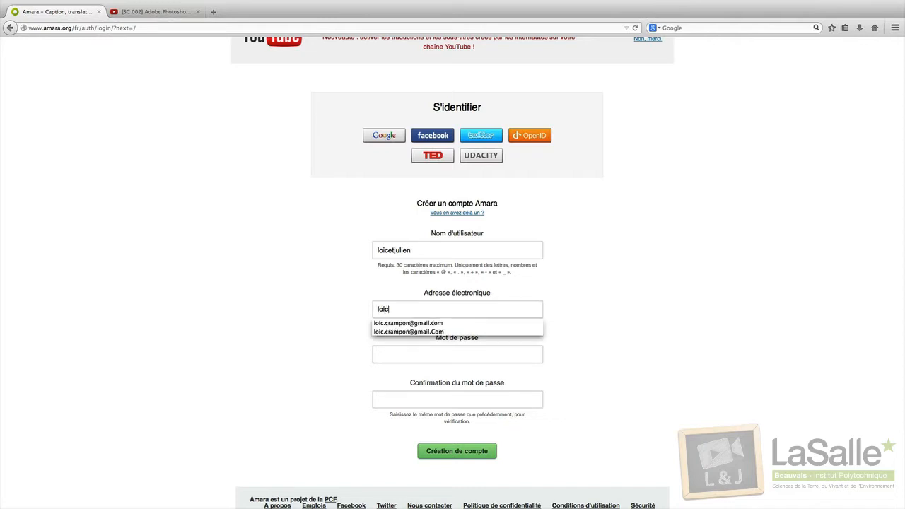
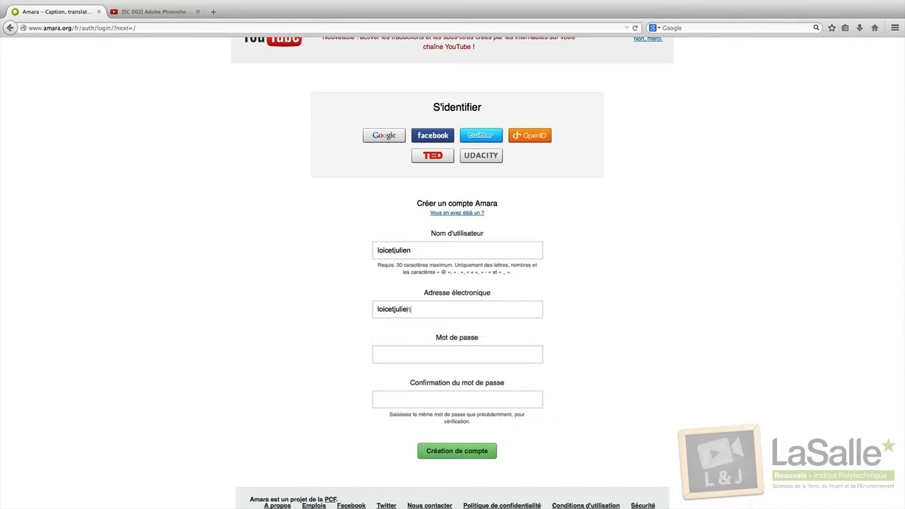
key(Tab)
text(********)
key(Tab)
text(********)
click(456, 450)
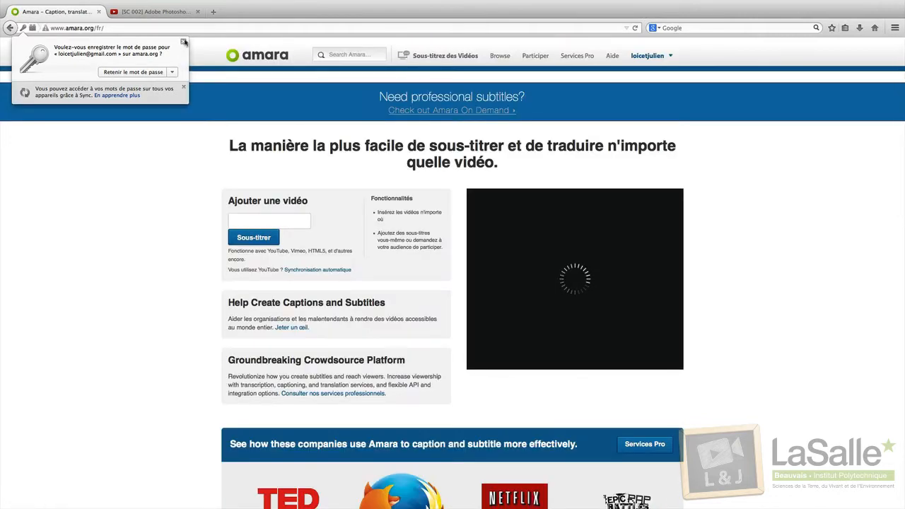
Step: Dismiss Firefox's offer to save the password
click(183, 43)
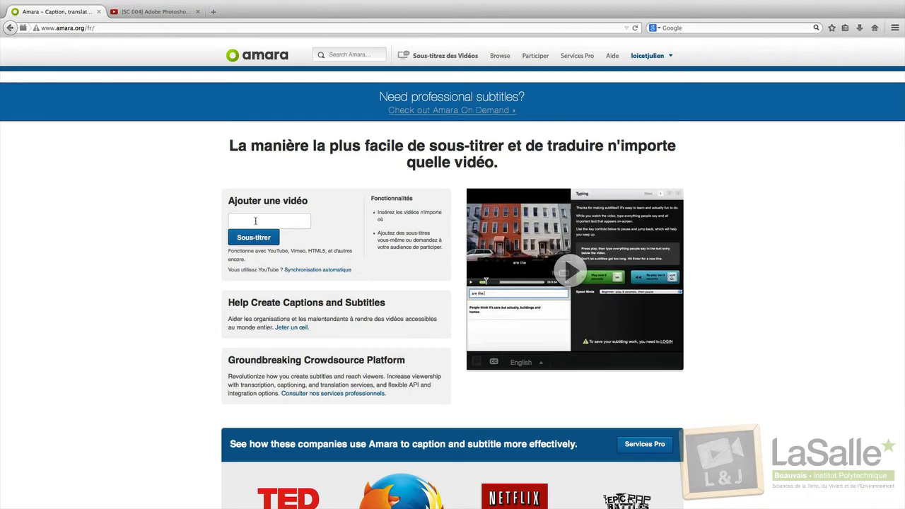
Step: Copy the Photomerge tutorial's YouTube URL and submit it in Amara's 'Ajouter une vidéo' field
click(145, 15)
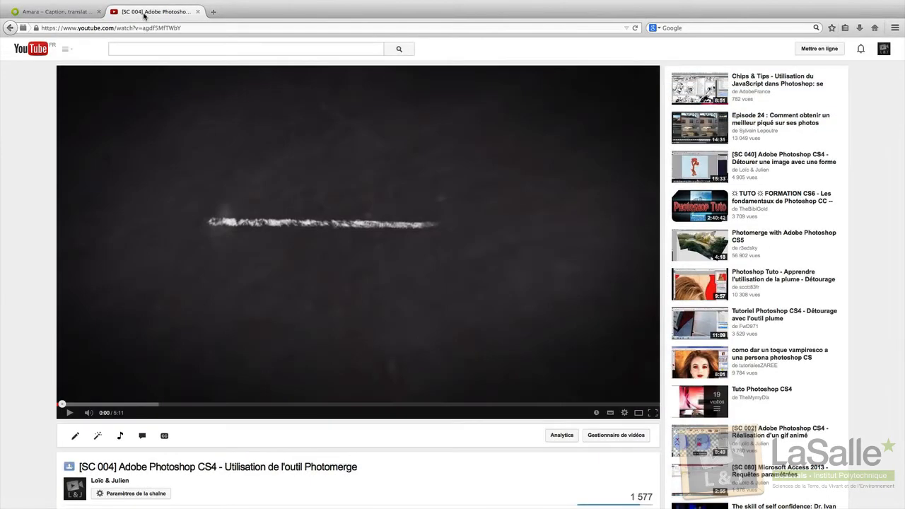
click(160, 29)
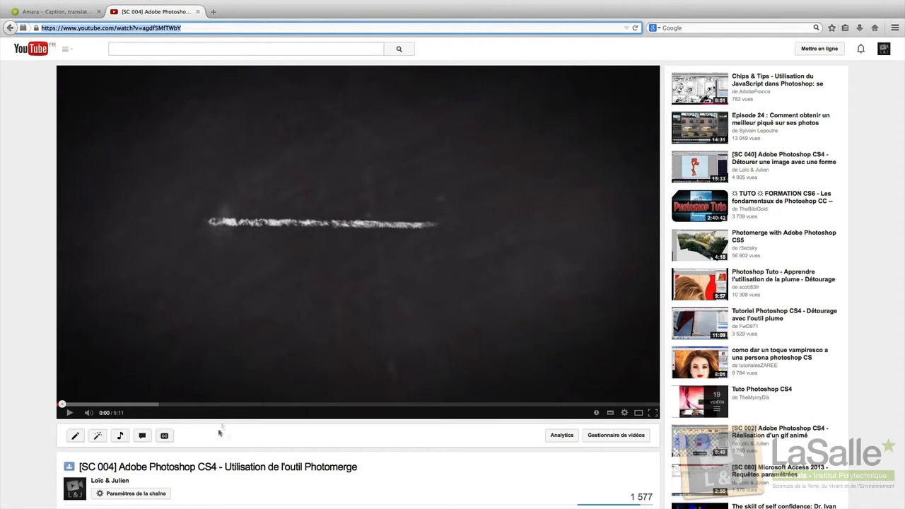
mouse_move(67, 2)
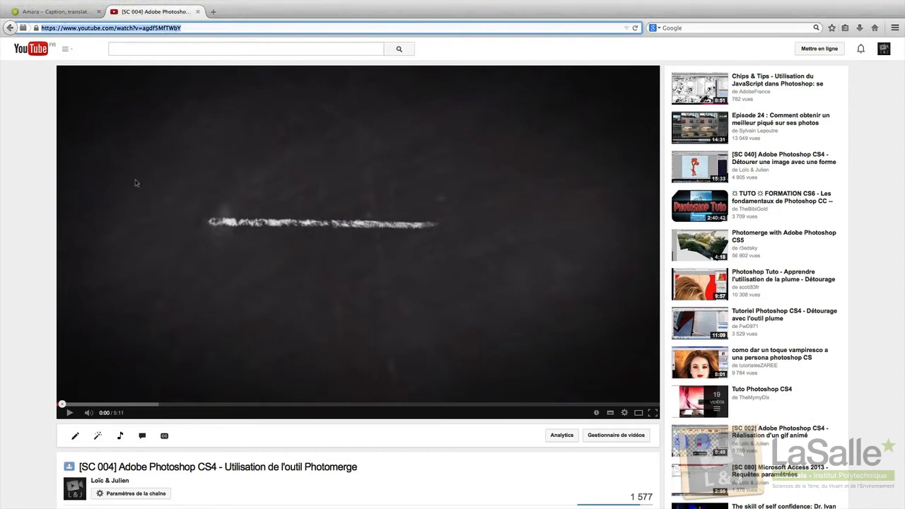
click(56, 12)
click(293, 223)
click(293, 223)
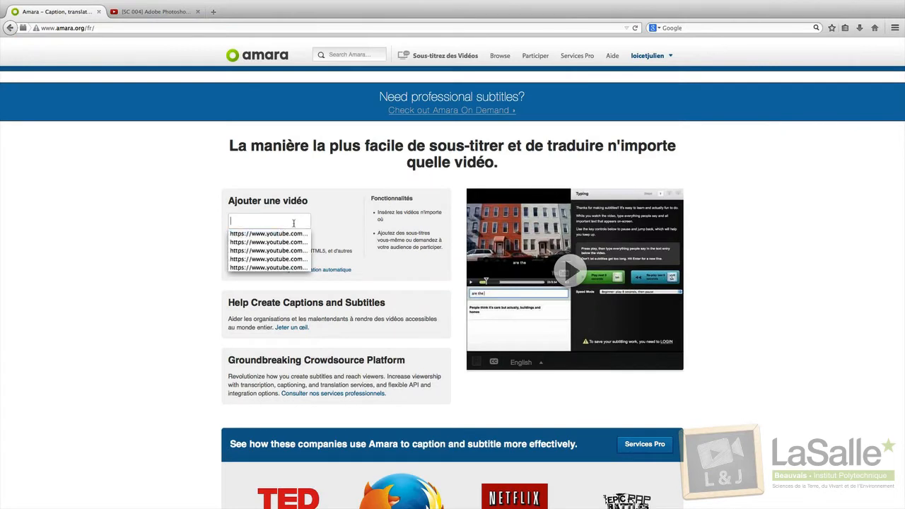
key(super+v)
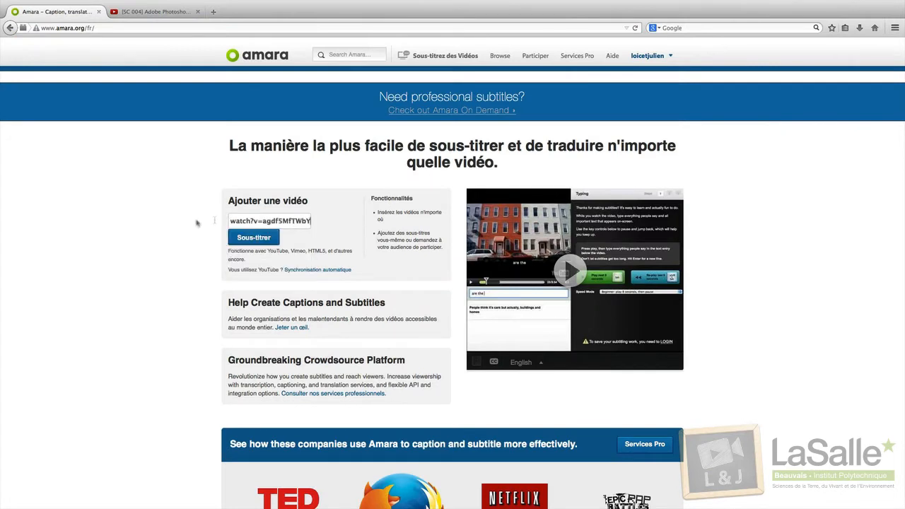
click(253, 238)
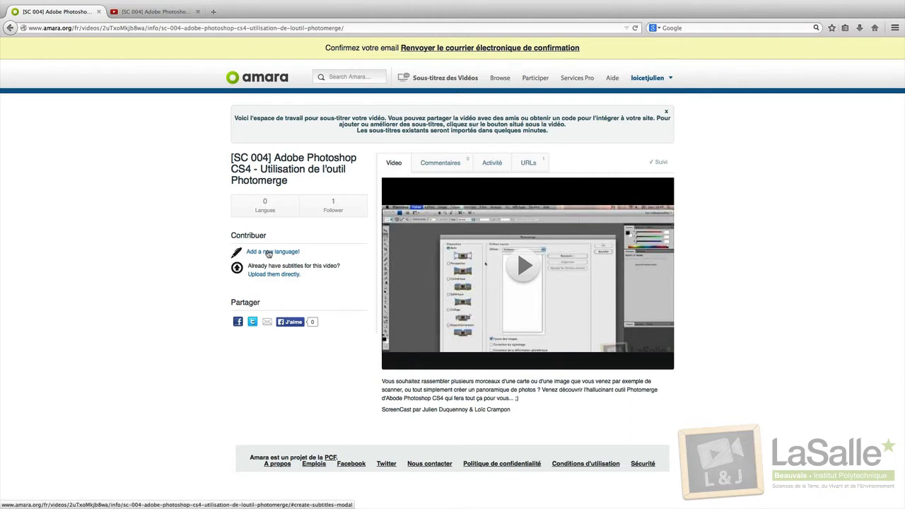
Step: Add a new language with Français as both the video and subtitle language, then continue
click(268, 252)
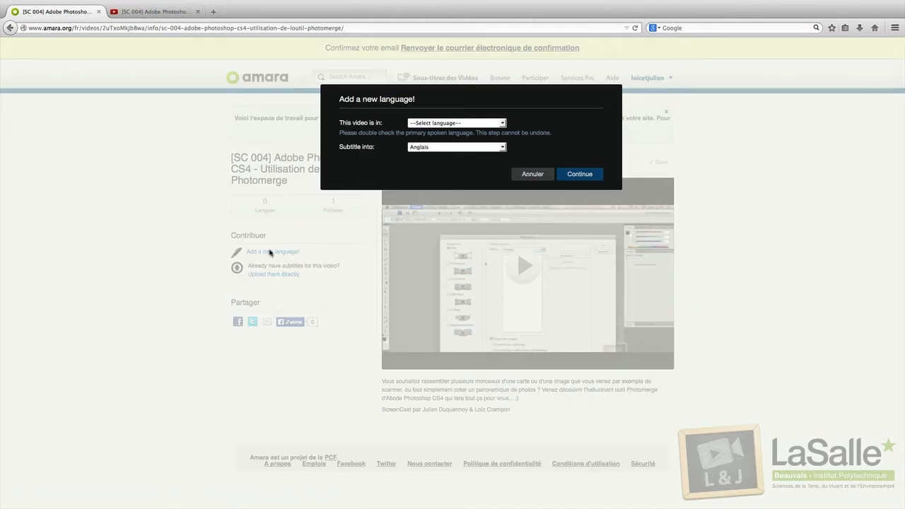
click(415, 124)
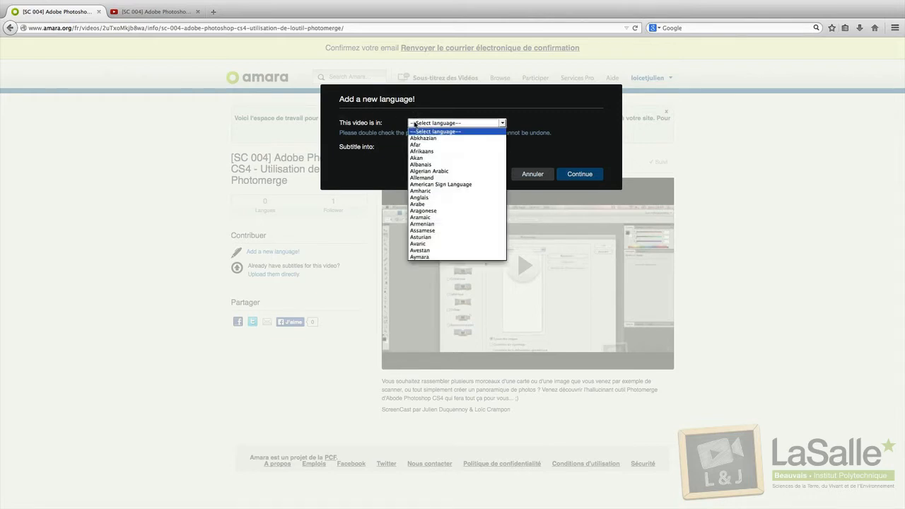
text(fr)
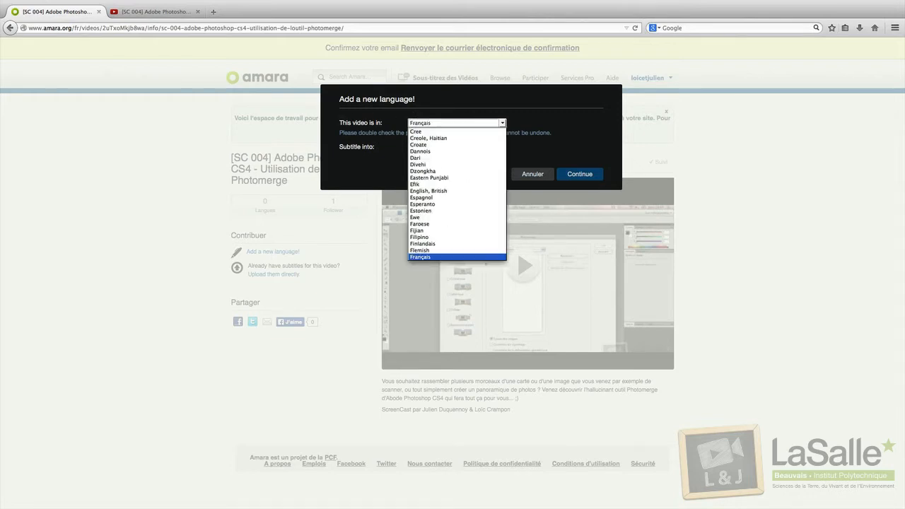
click(422, 258)
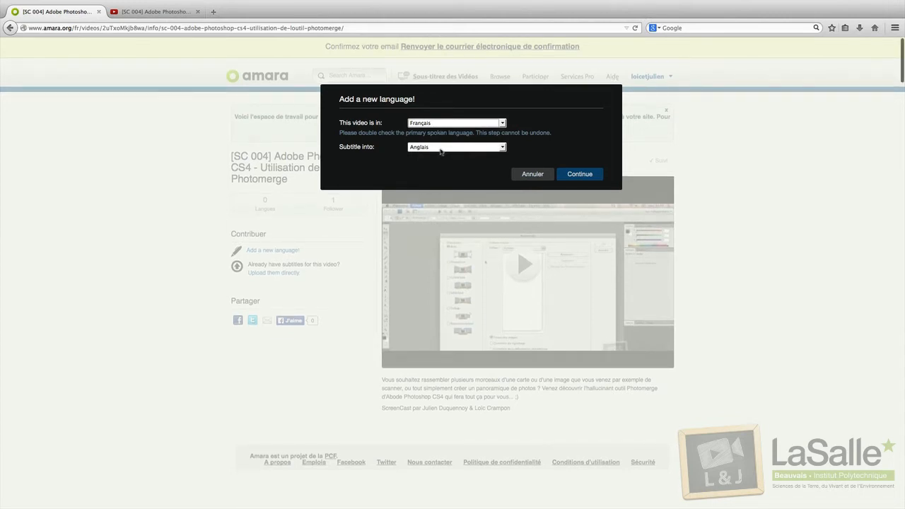
click(440, 147)
text(fr)
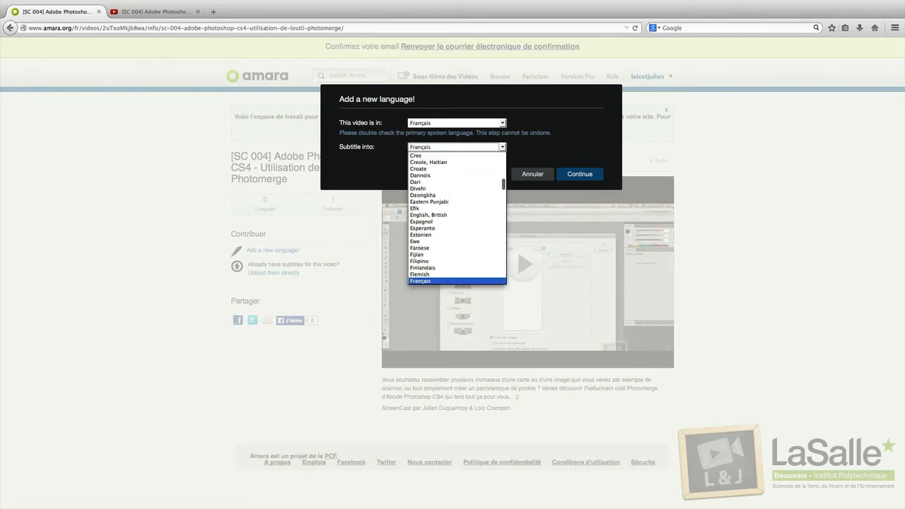
click(438, 280)
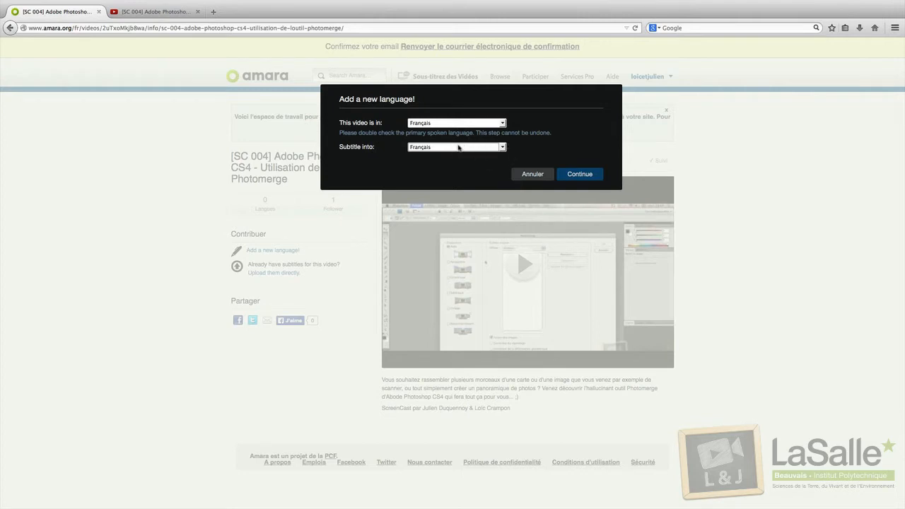
scroll(461, 149, down, 1)
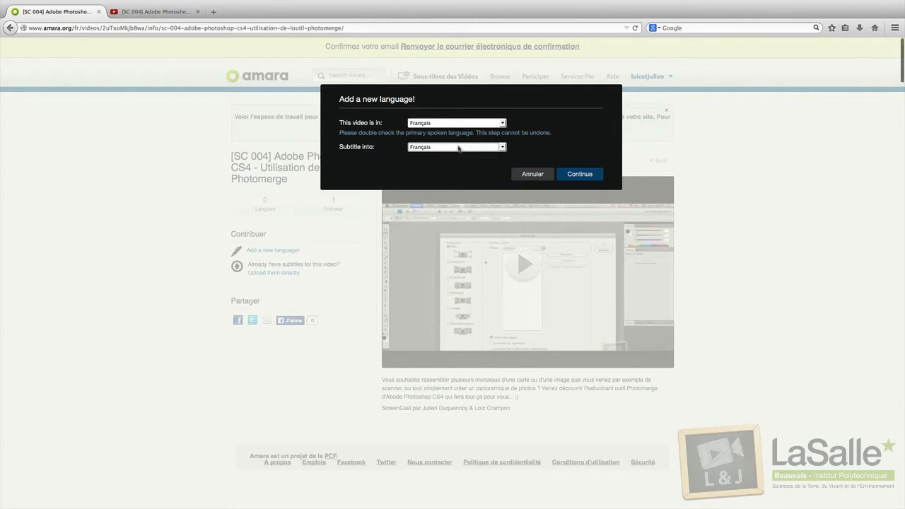
click(570, 174)
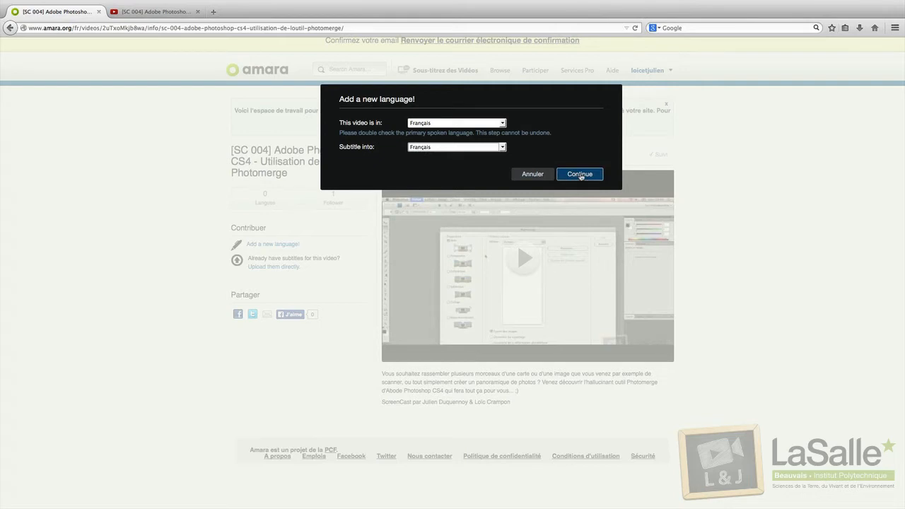
click(580, 175)
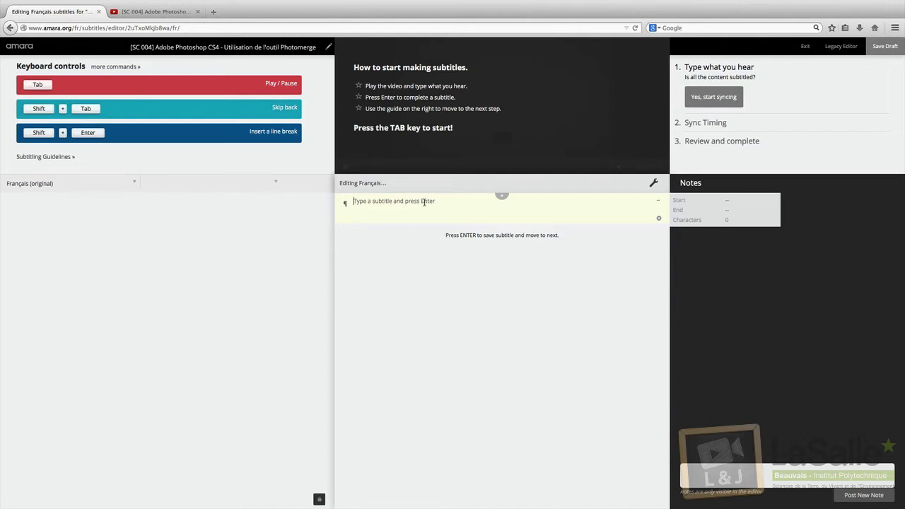
Step: Dismiss the editor's start overlay to show the 5:12 video at 0:00
key(Tab)
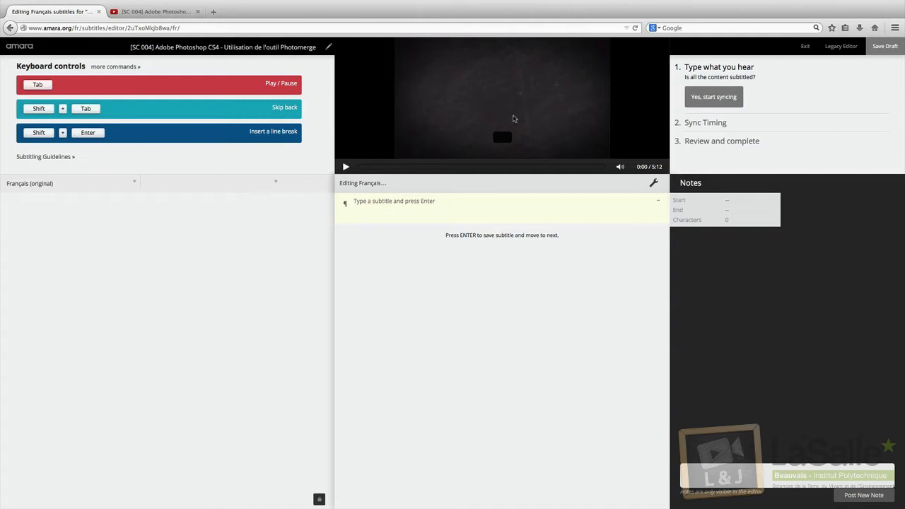
Step: Play the opening and type the first subtitle, a greeting introducing the two presenters
key(Tab)
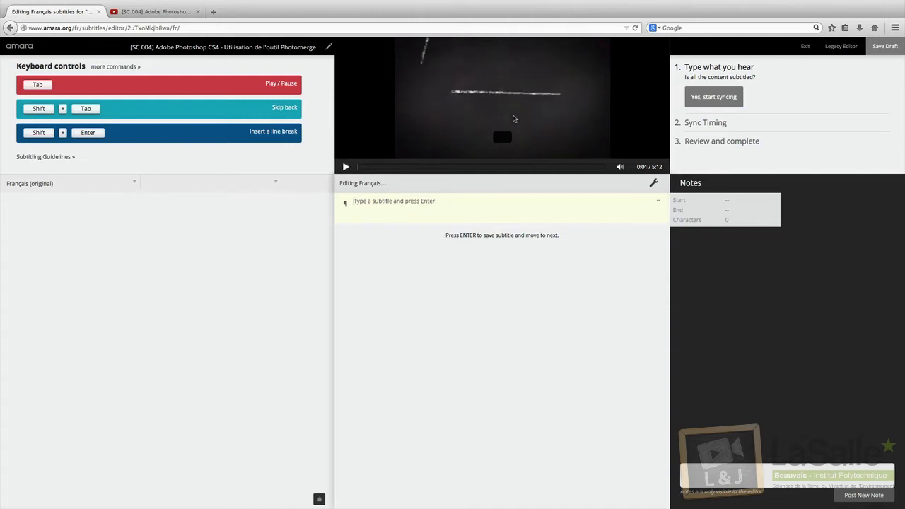
key(Tab)
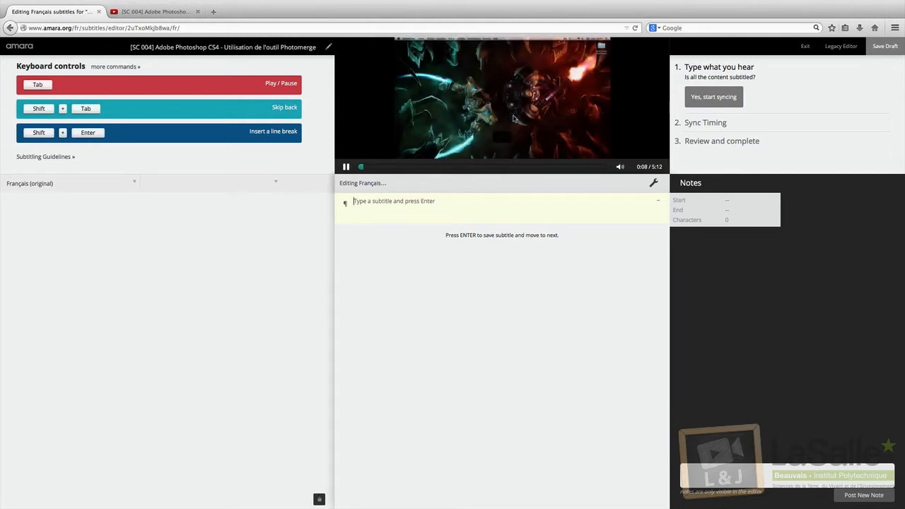
key(Tab)
text(Bo)
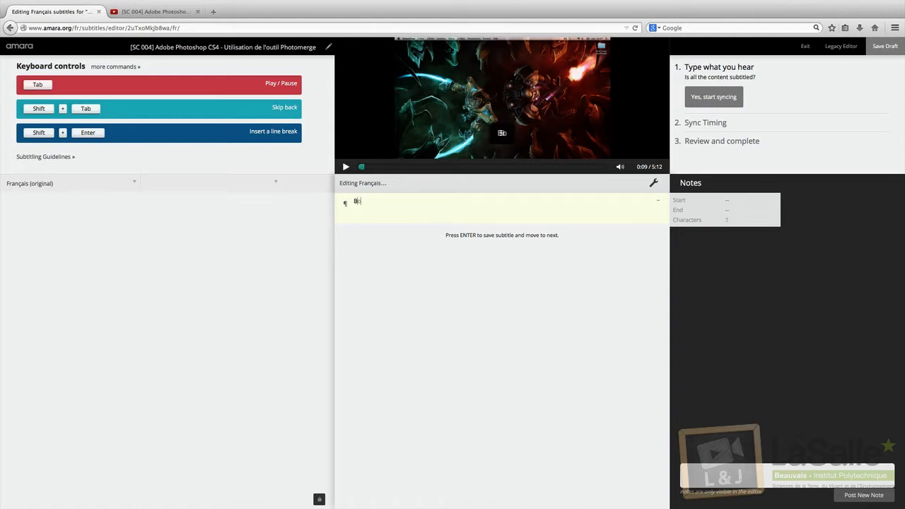
text(njour à)
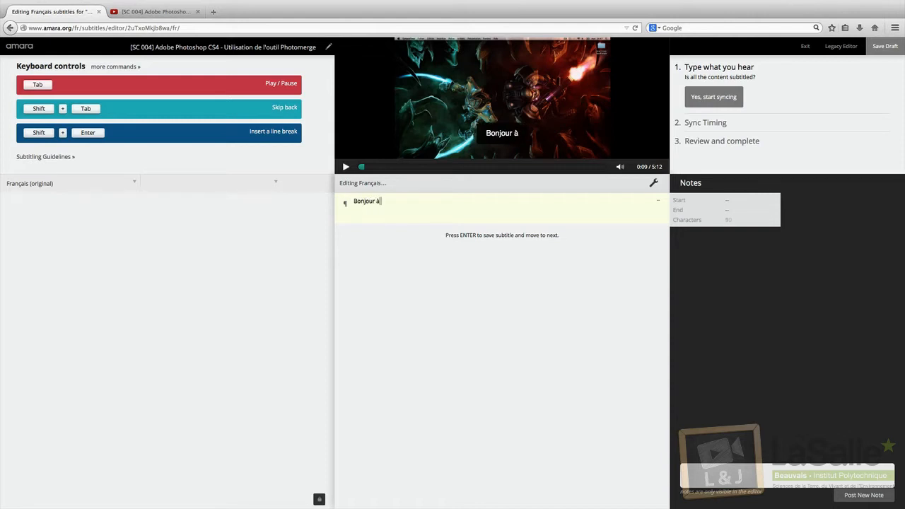
text( tous, ici Lo)
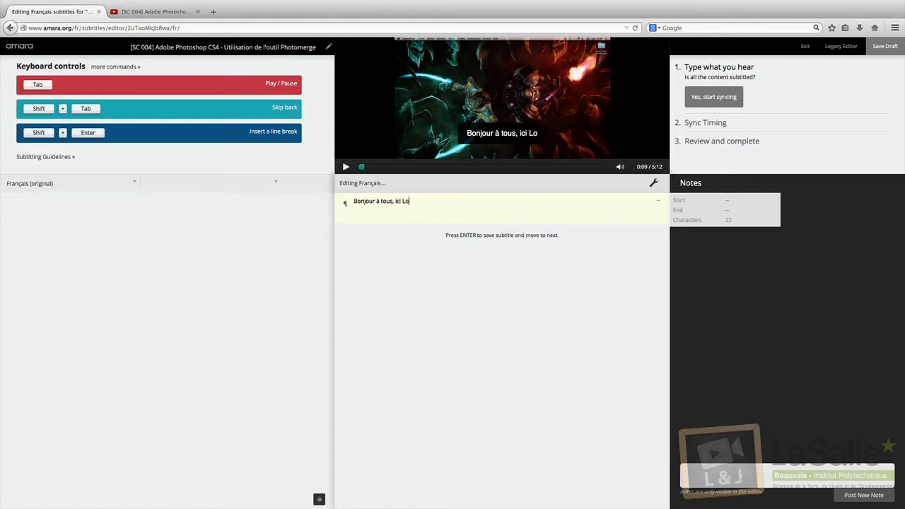
text(ïc & Julien)
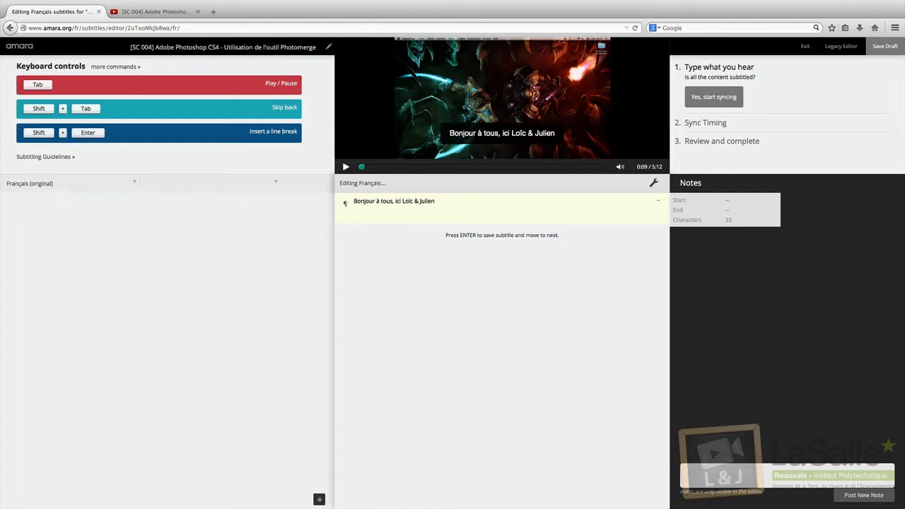
key(Return)
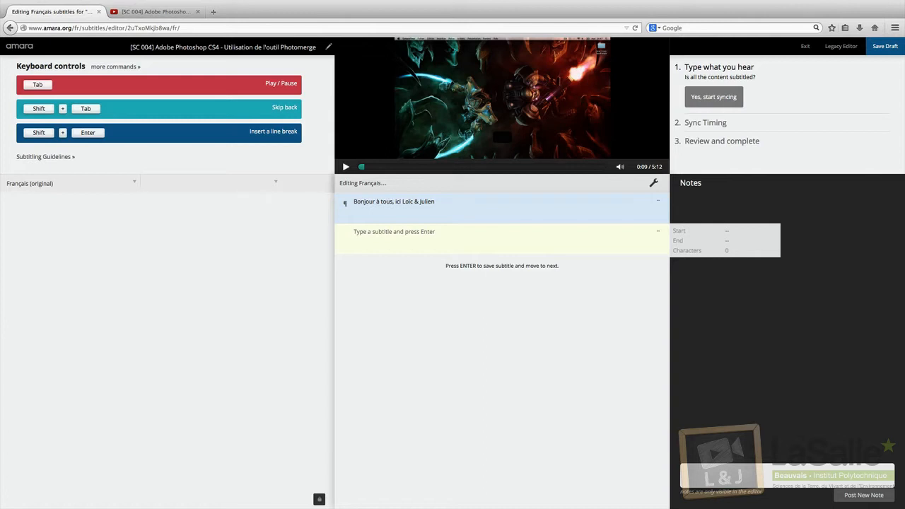
Step: Replay the next line and type the two-line introduction subtitle
key(Tab)
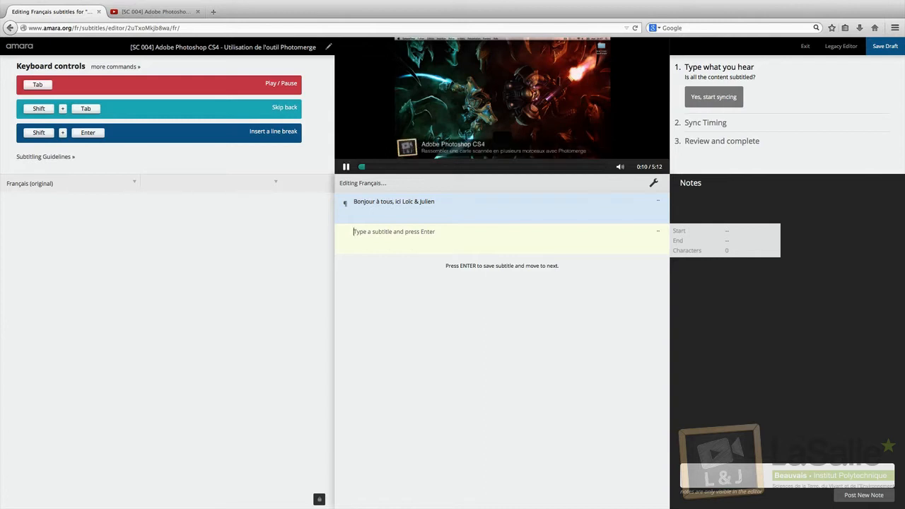
key(Tab)
key(shift+Tab)
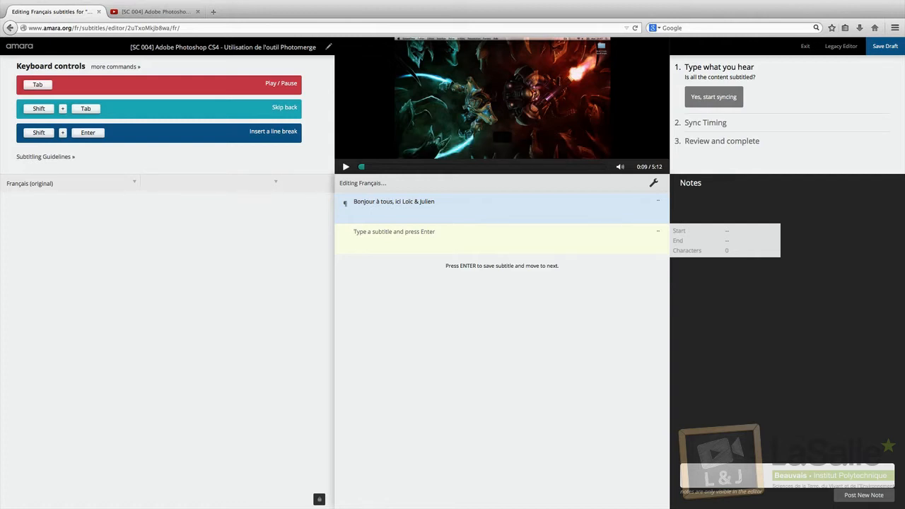
key(Tab)
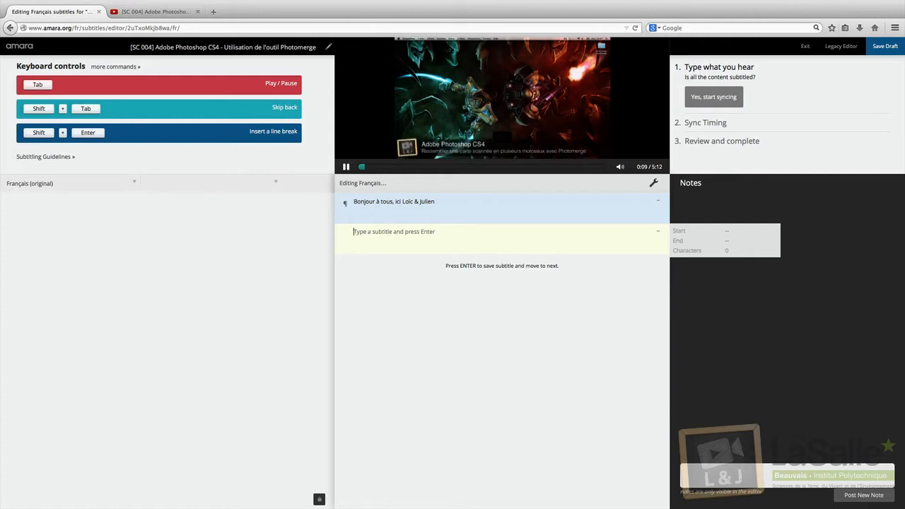
key(Tab)
text(Je suis Julien)
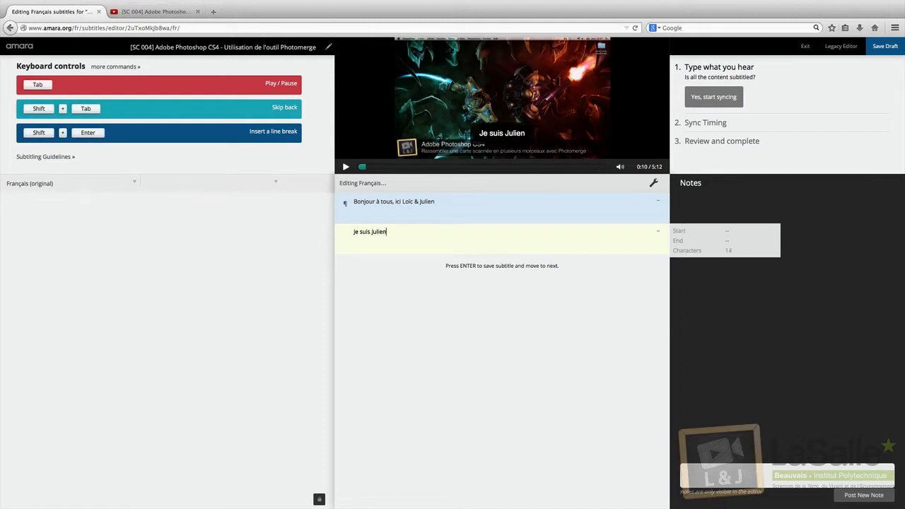
key(shift+Return)
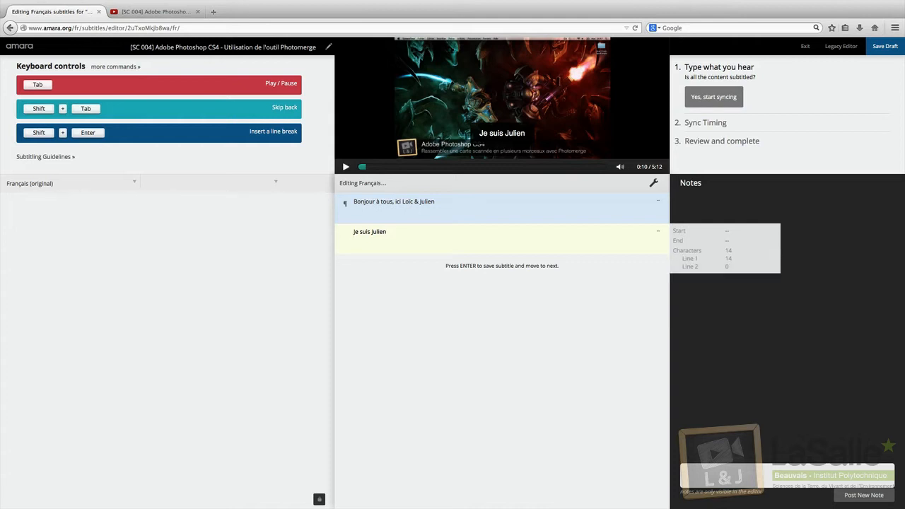
text(Comme ça va)
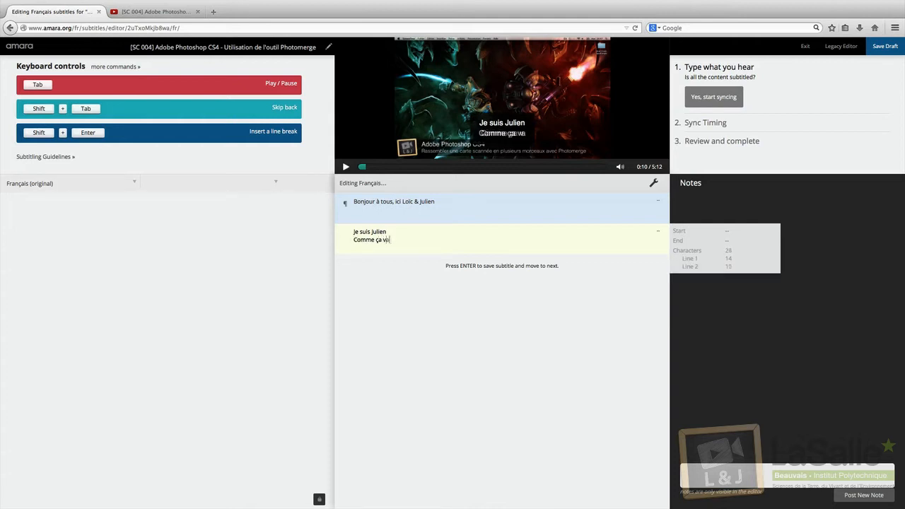
text( Loïc ?)
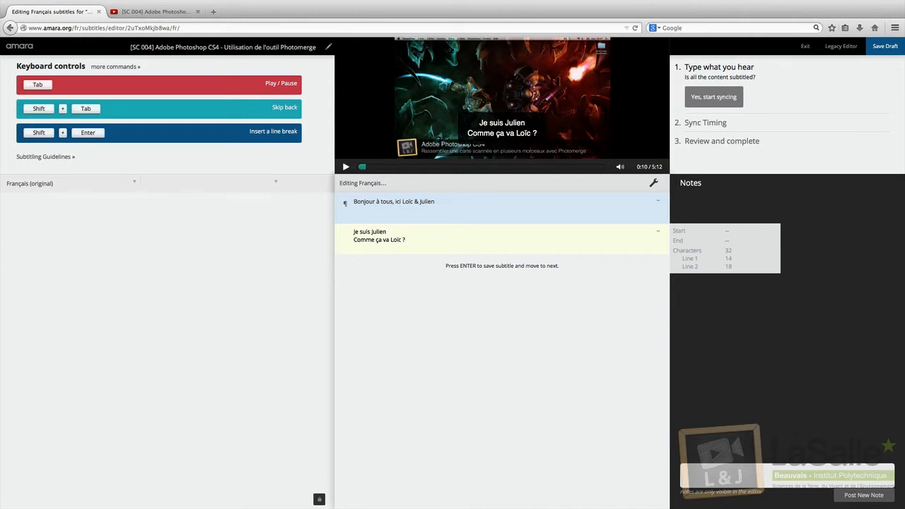
key(Return)
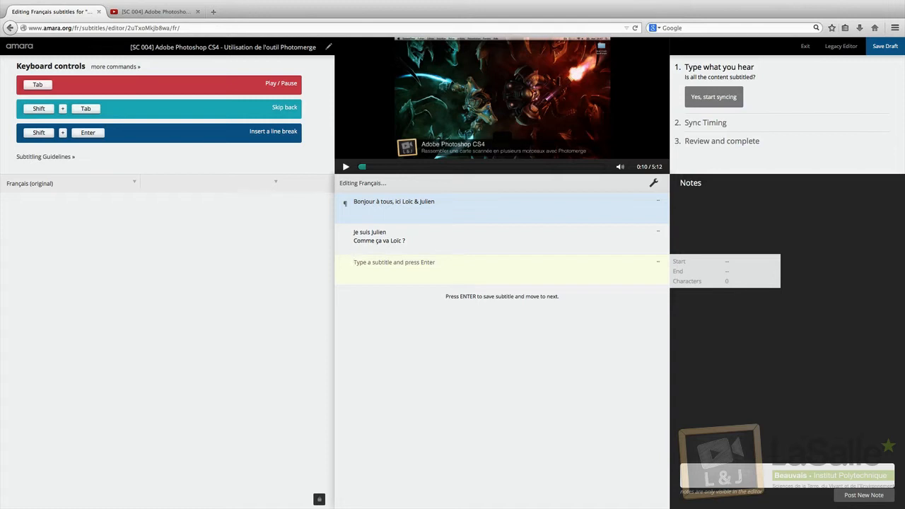
Step: Type the third subtitle, the reply 'ça va très très très bien', and save it
key(Tab)
key(Tab)
text(E)
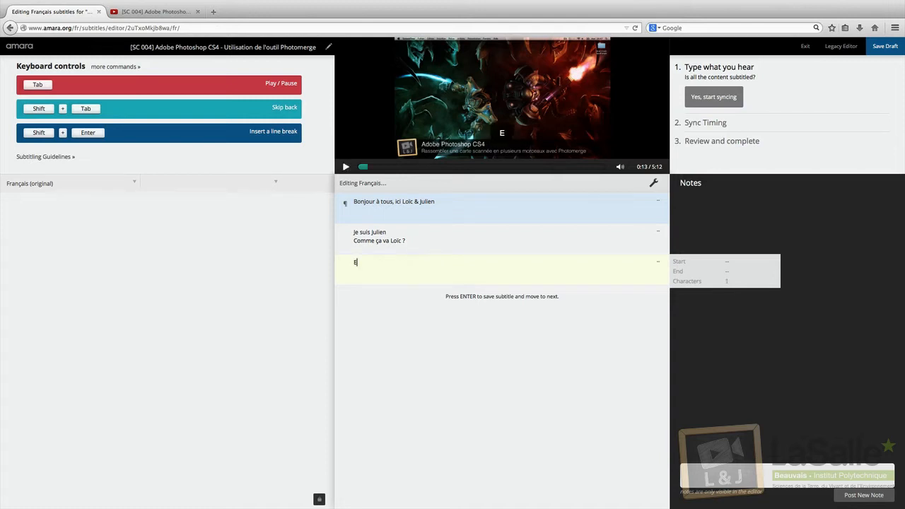
text(t bien ça v)
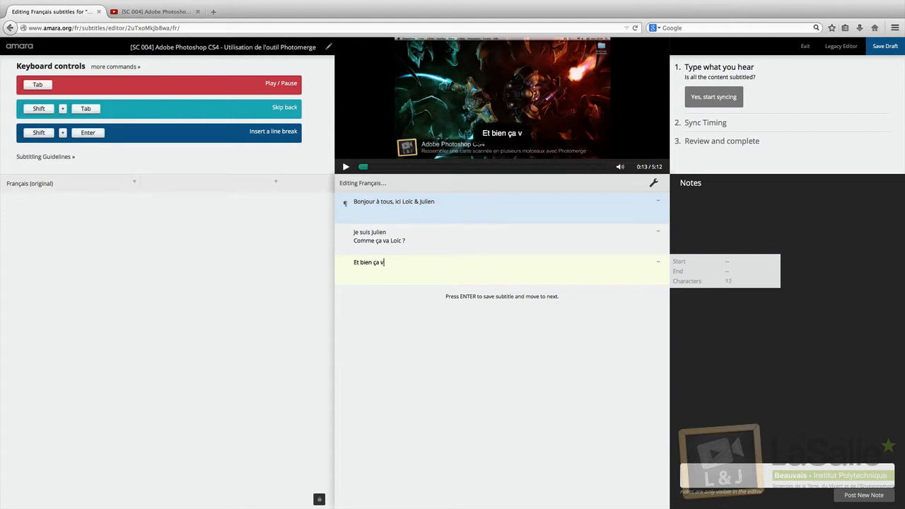
text(a très très t)
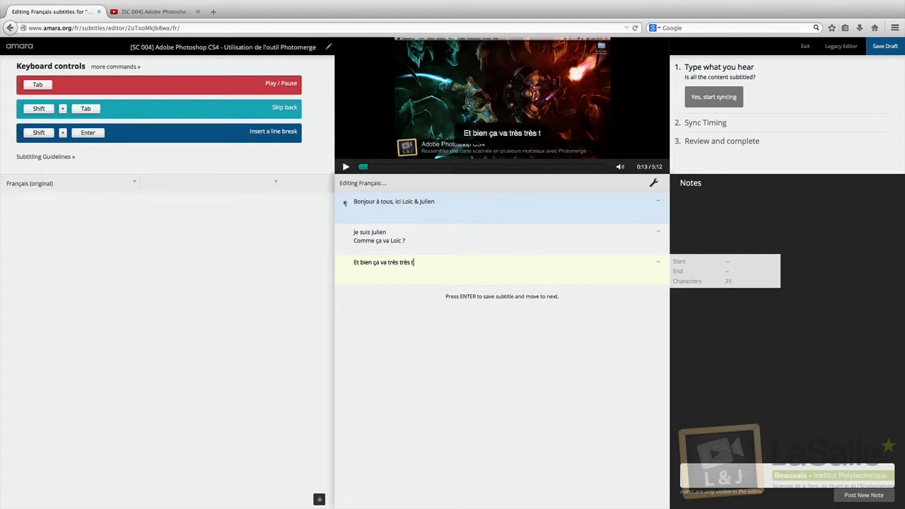
text(rès bien mon pe)
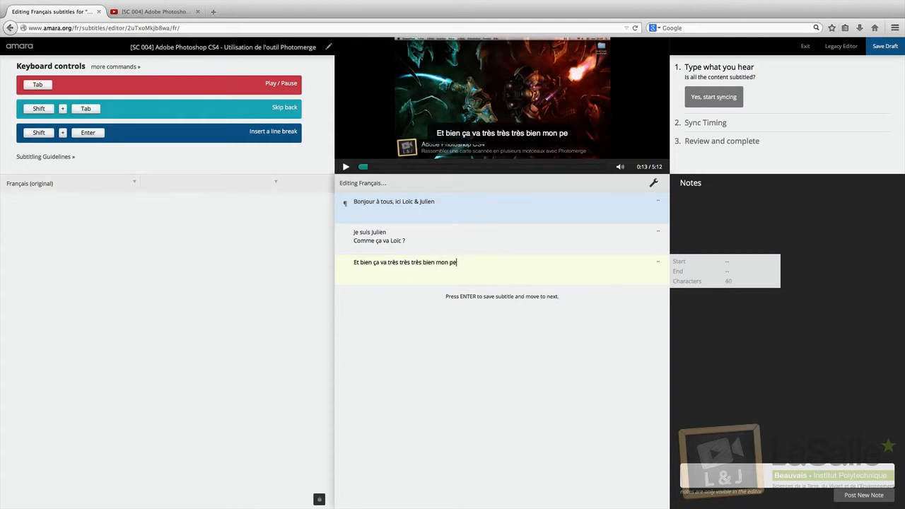
text(tit Julien)
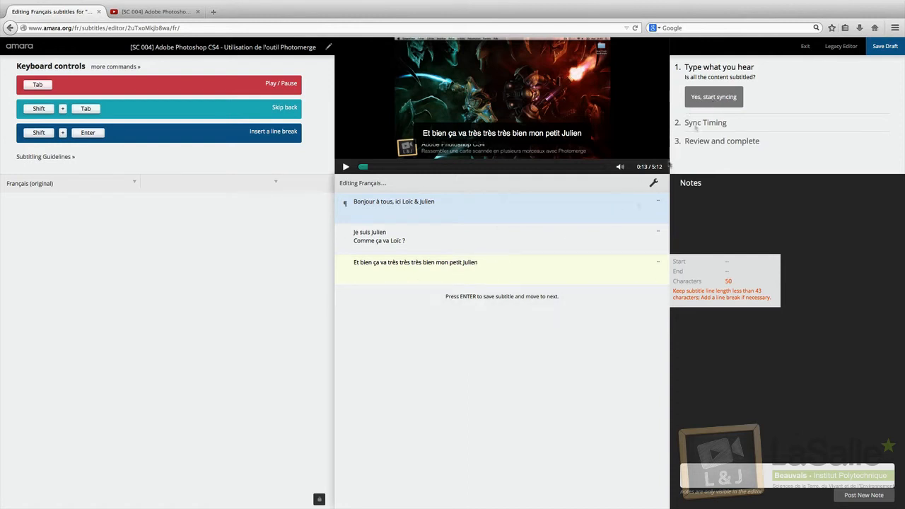
click(415, 294)
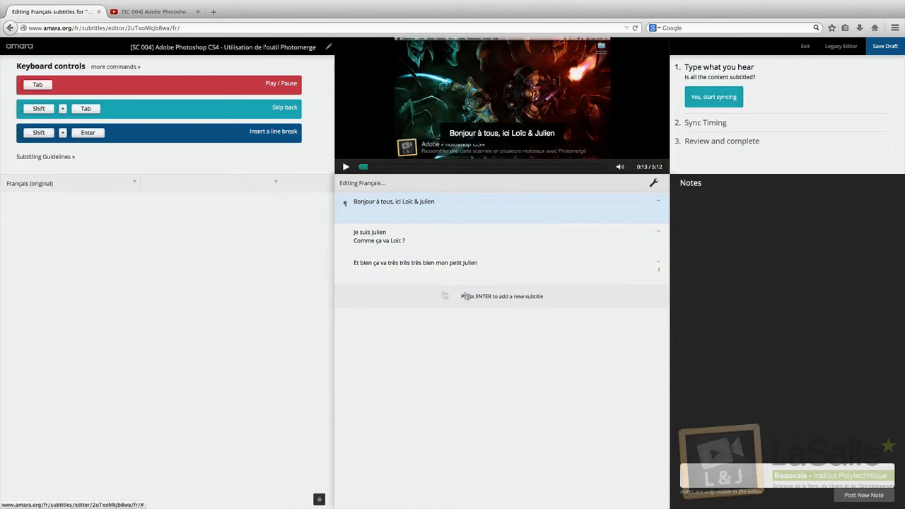
Step: In Sync Timing, start the first subtitle at 0:07.49 and the second at about 0:09
click(728, 101)
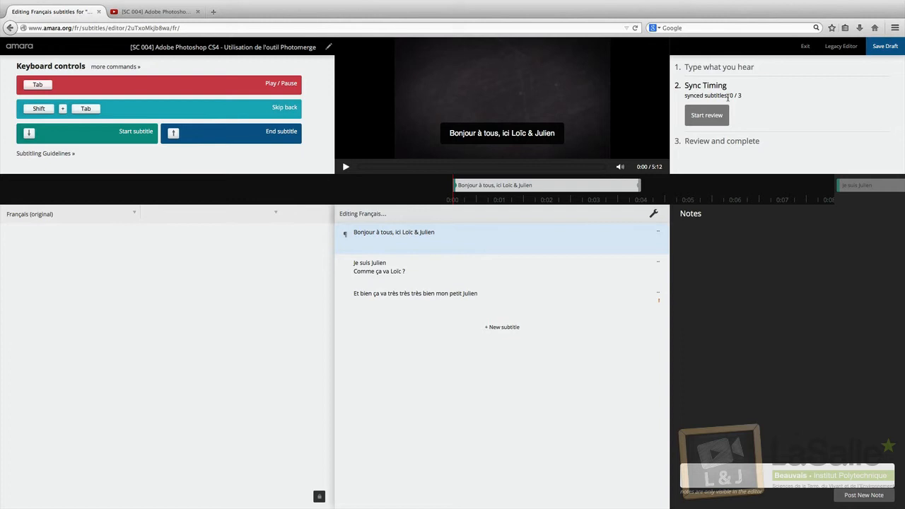
key(Tab)
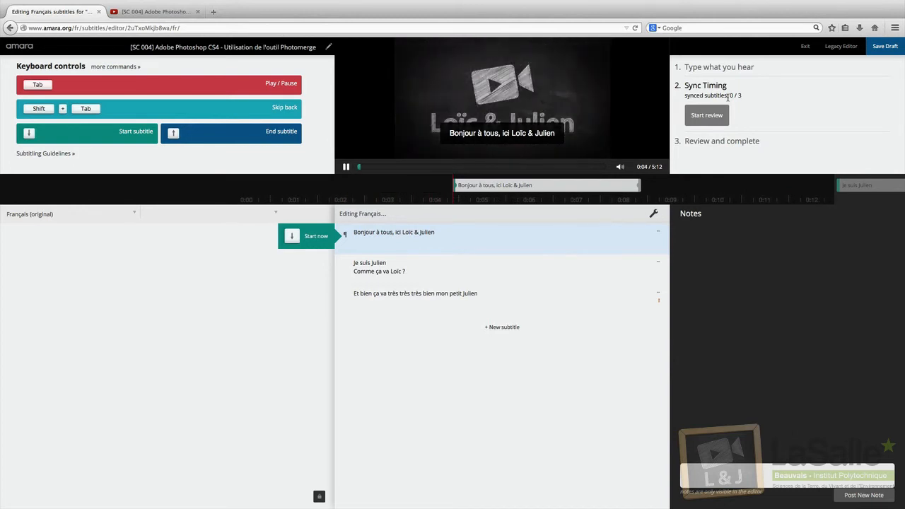
key(Tab)
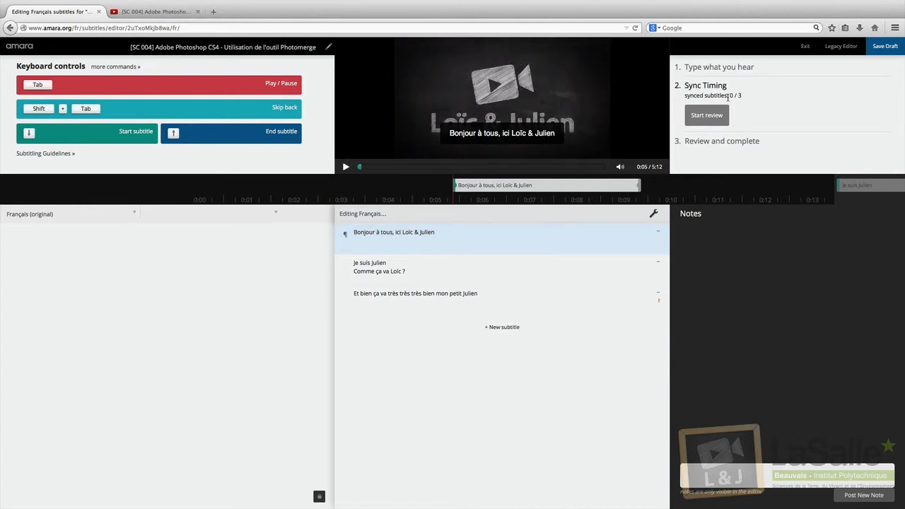
key(Tab)
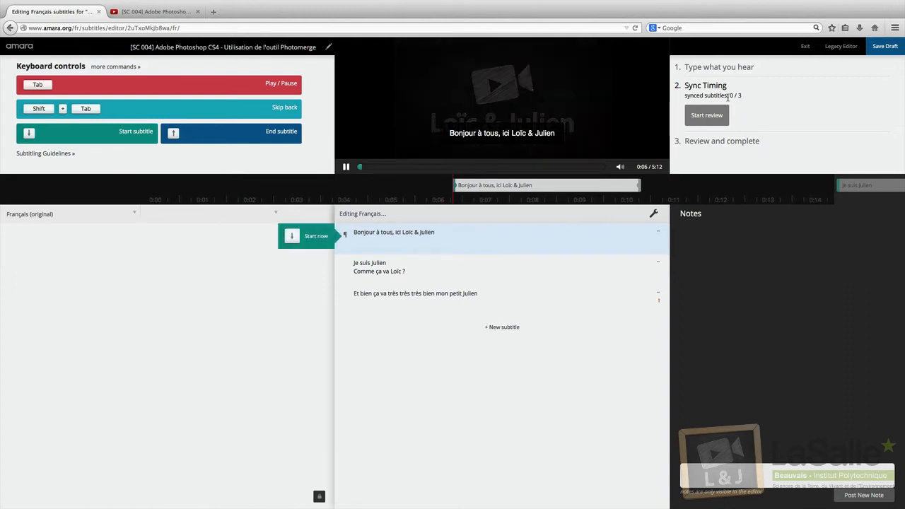
key(Tab)
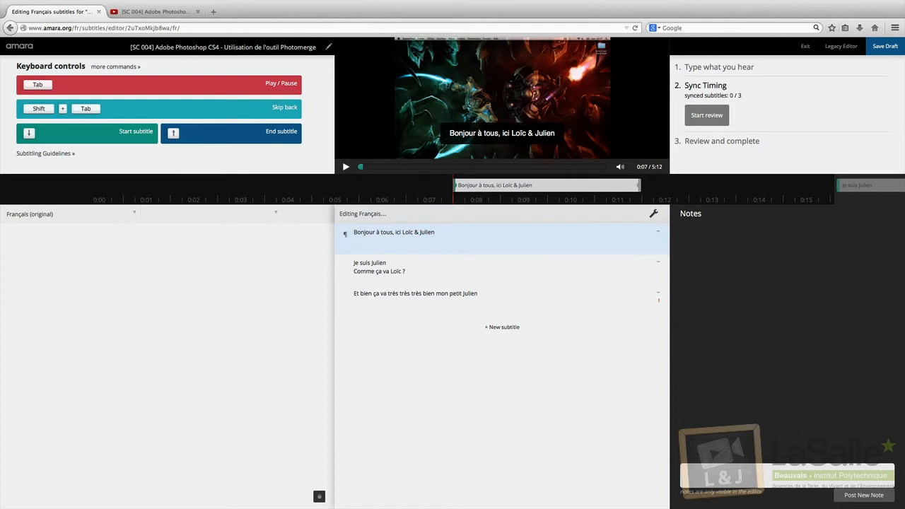
key(Down)
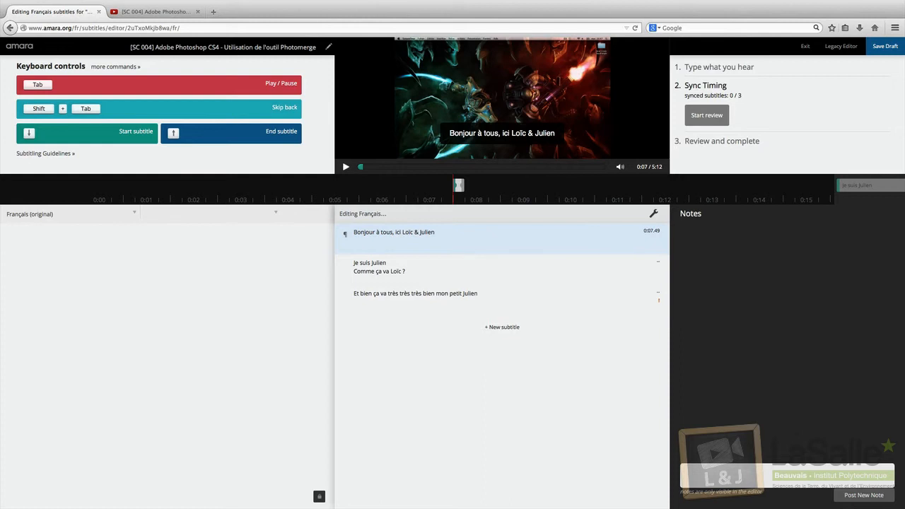
key(Down)
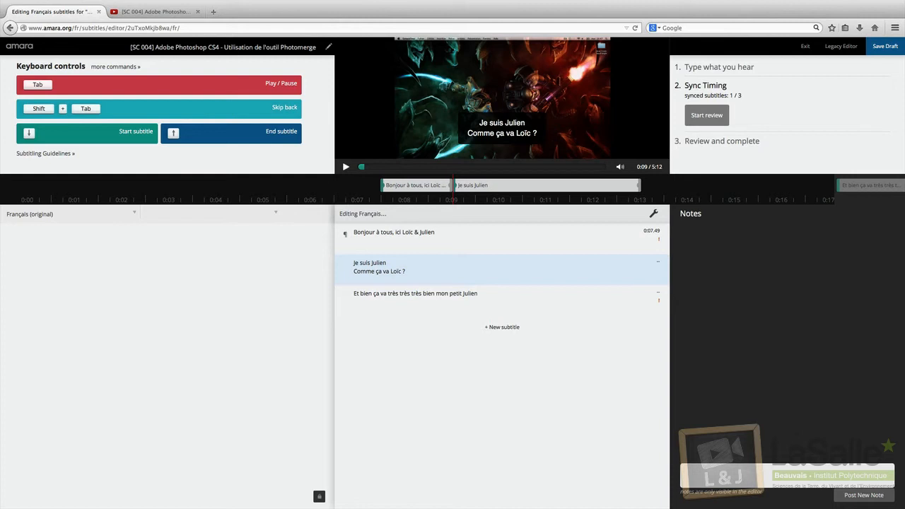
Step: Sync the remaining subtitles, move the third to 0:11.29 and lengthen the second
key(Tab)
key(Down)
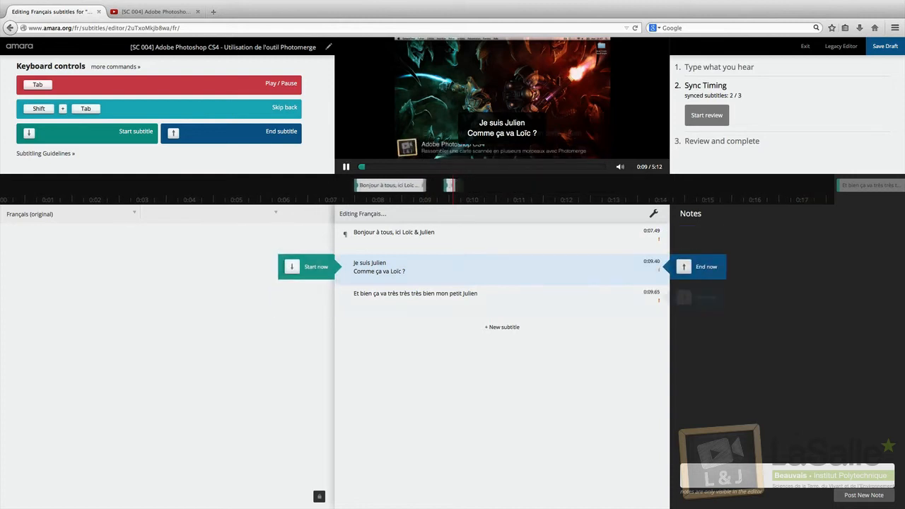
key(Down)
key(Up)
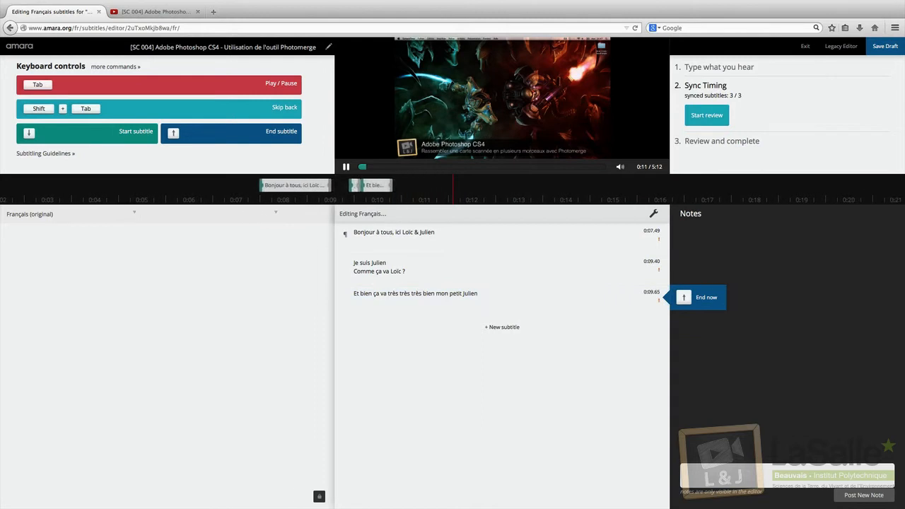
key(Tab)
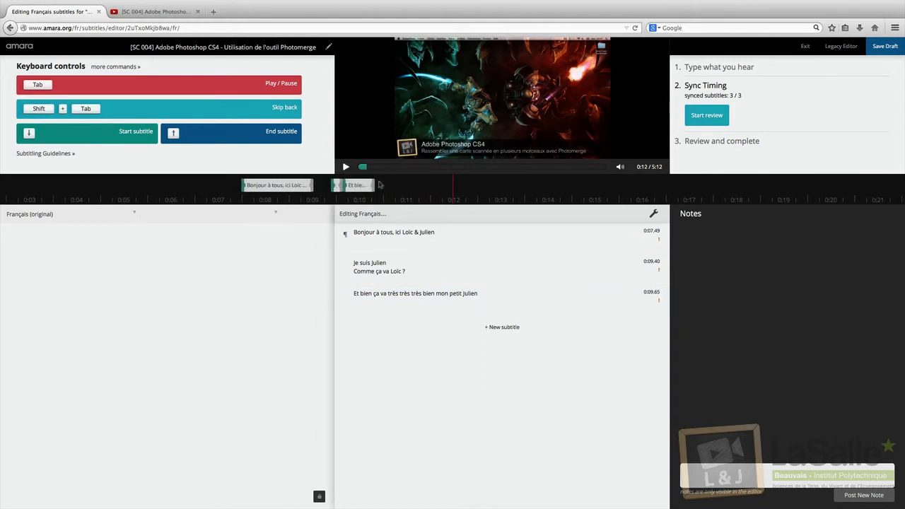
drag(356, 184, 435, 185)
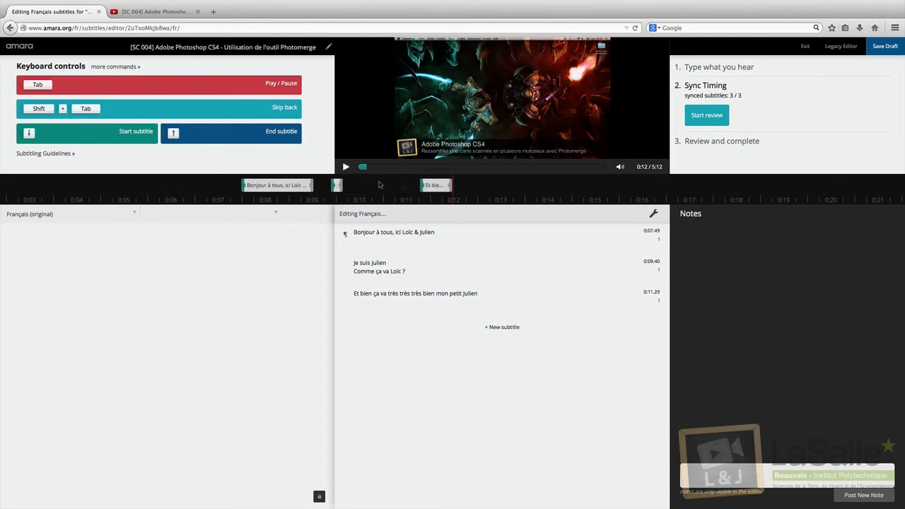
drag(345, 186, 391, 185)
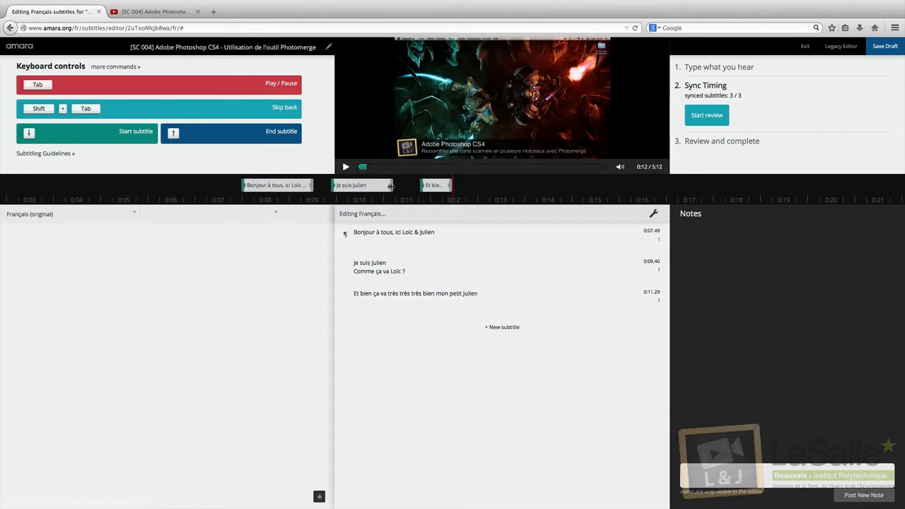
Step: Replay from 0:07 to 0:13 to check the adjusted timing
click(320, 203)
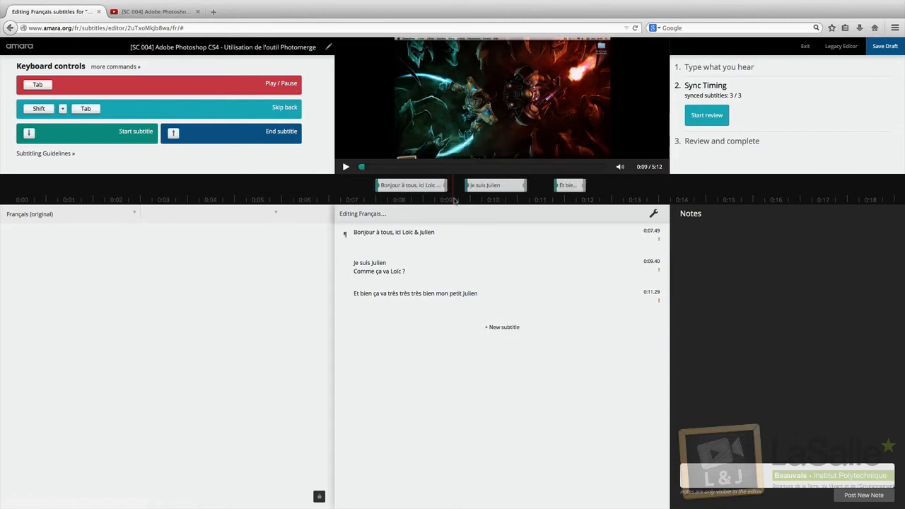
click(358, 203)
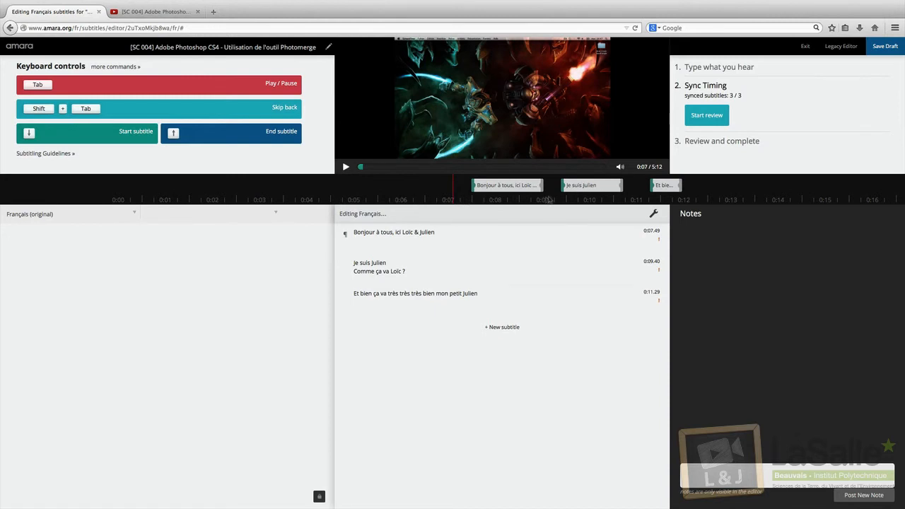
key(Tab)
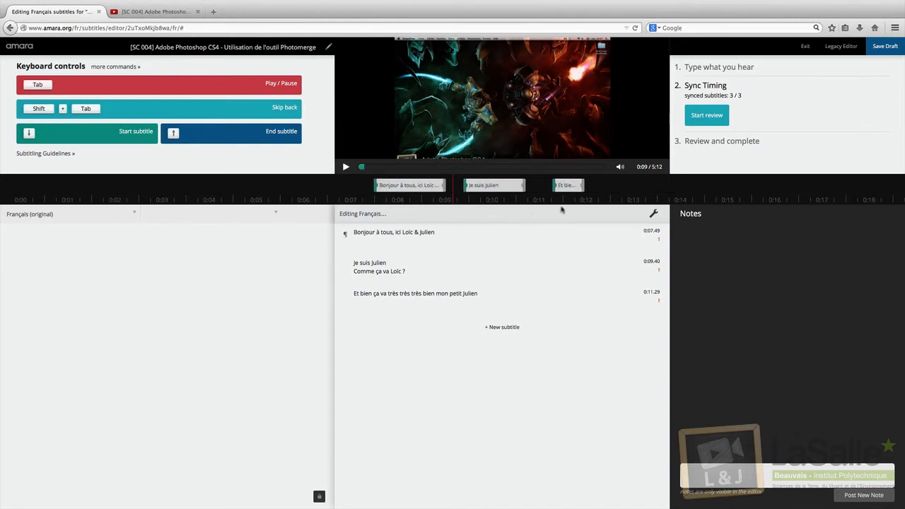
key(Tab)
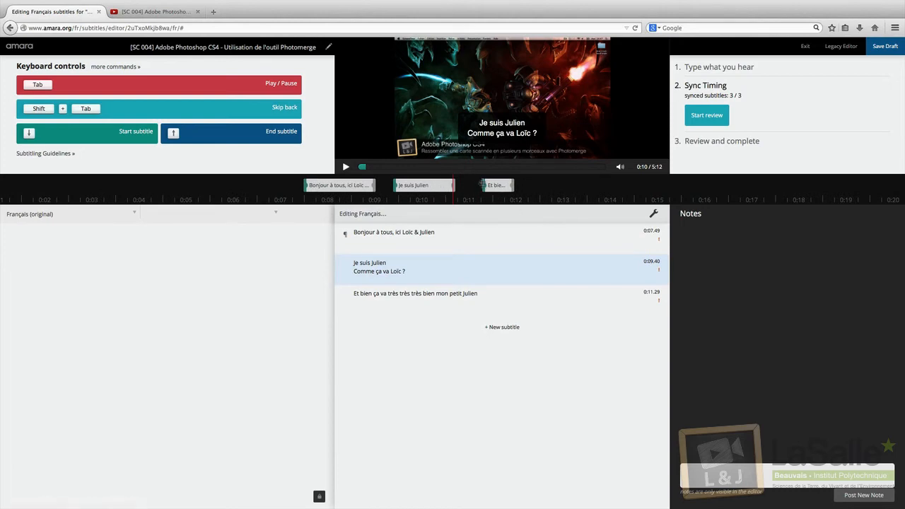
key(Tab)
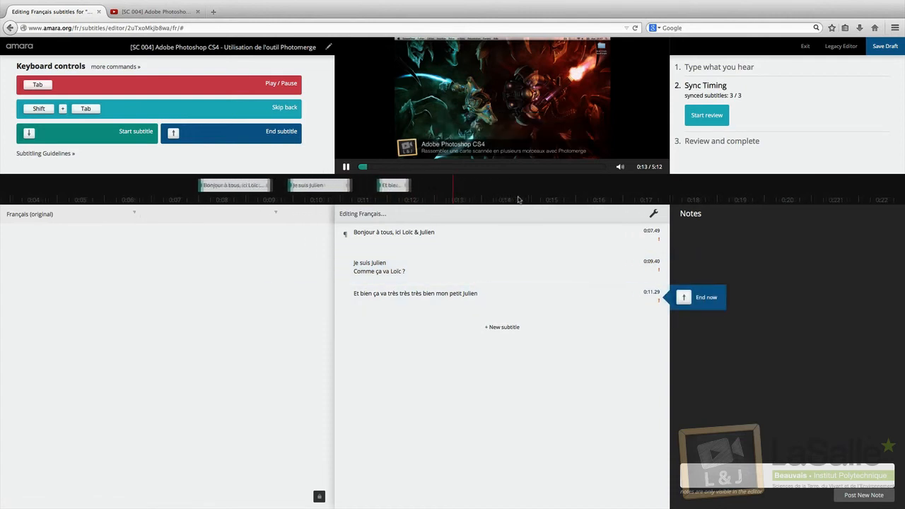
key(Tab)
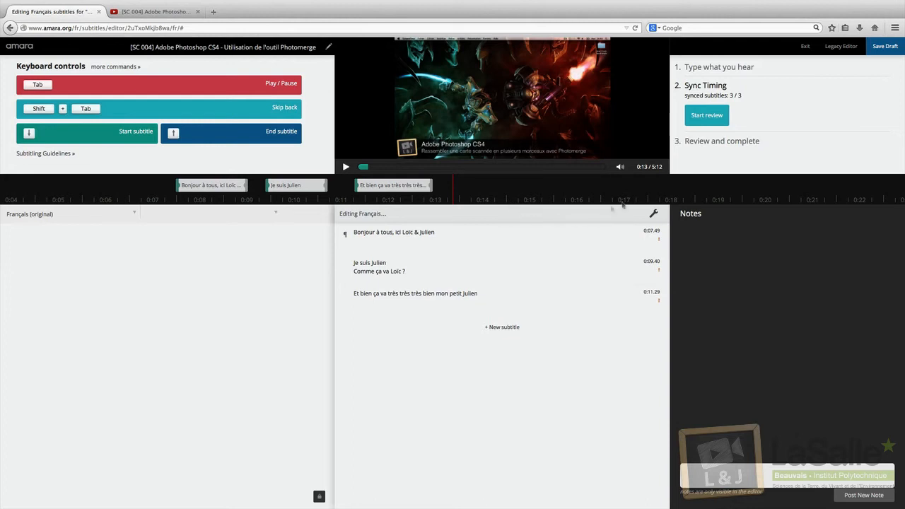
Step: Review the French subtitles during playback, then publish them
click(703, 115)
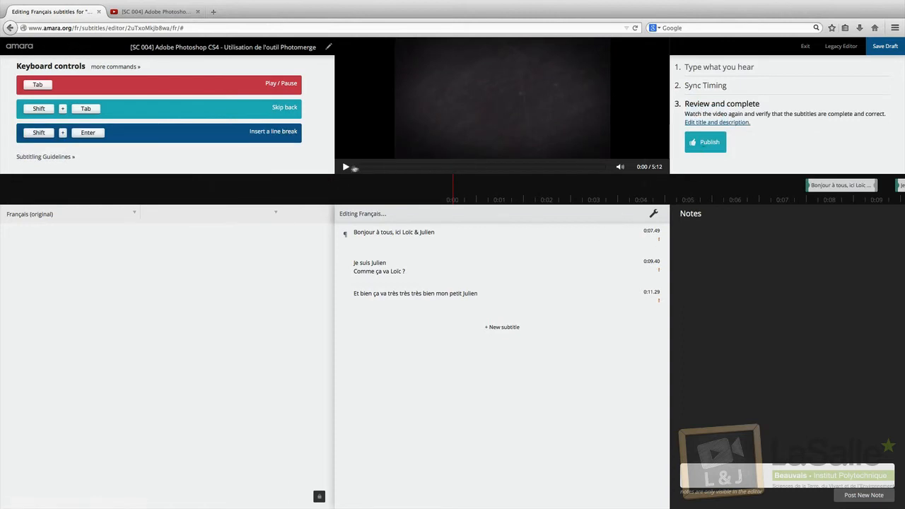
click(346, 167)
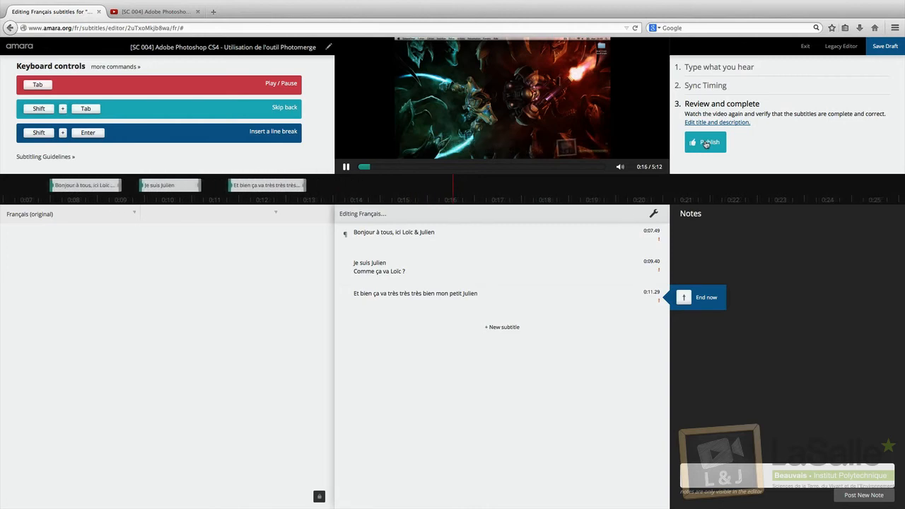
click(705, 143)
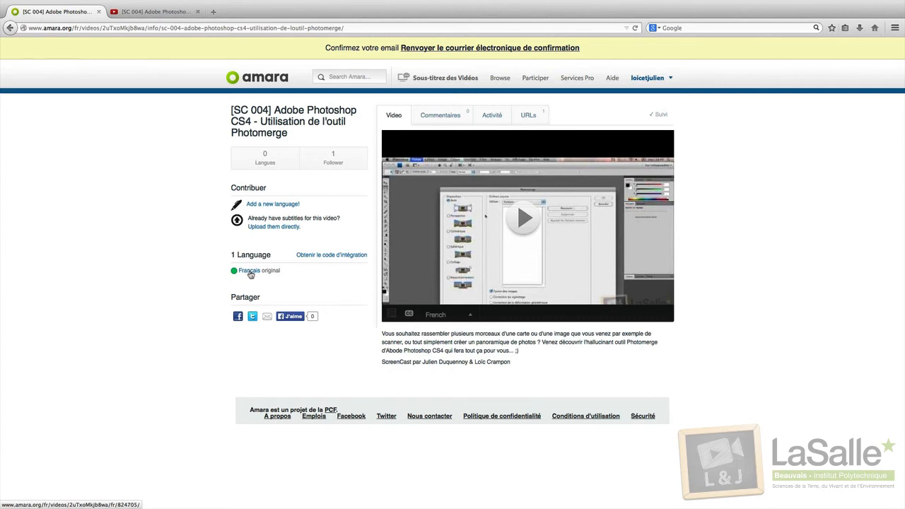
Step: Open the Français subtitles page and bring up the Télécharger download menu
click(249, 271)
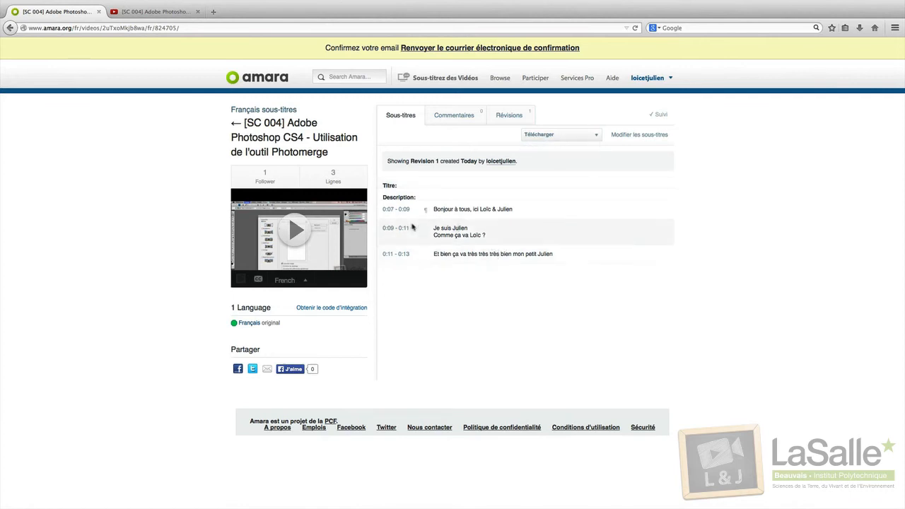
mouse_move(561, 135)
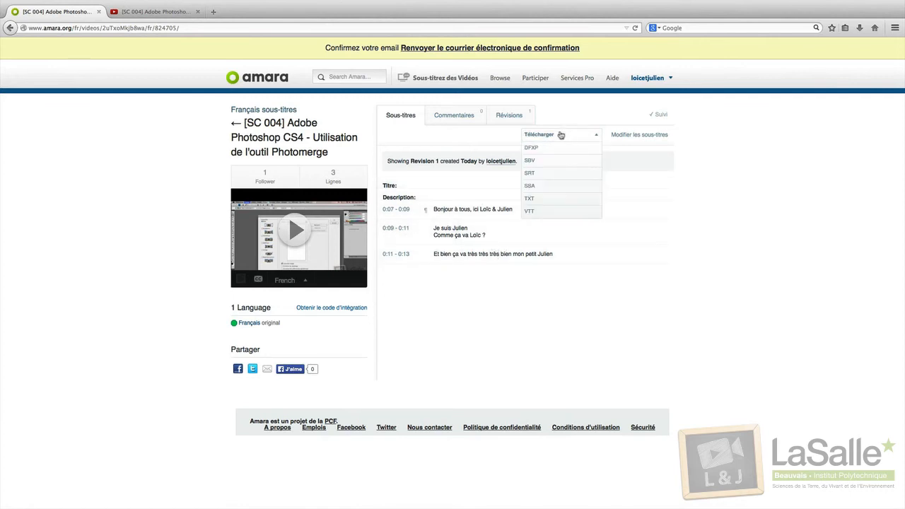
Step: Save the French subtitles as 'SC 004 Adobe Photoshop CS4 – Utilisation de loutil Photomerge.fr.srt', then return to YouTube
click(551, 174)
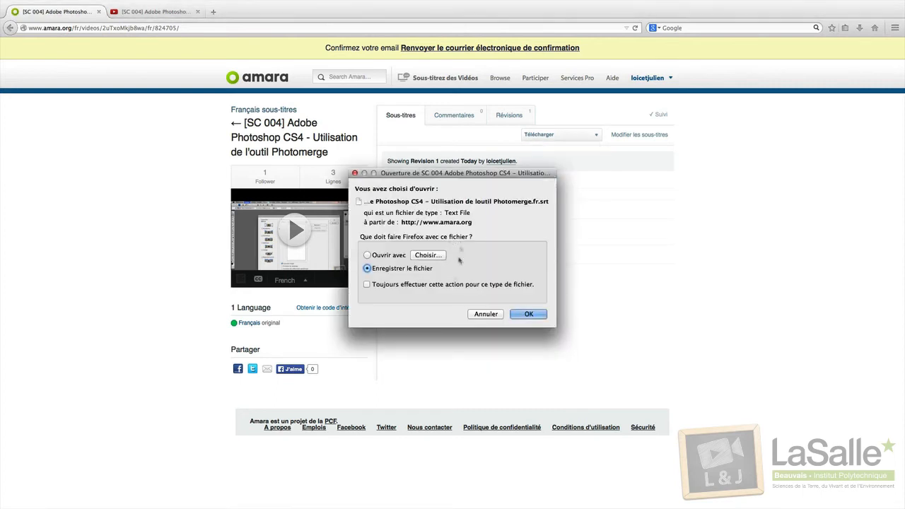
click(528, 314)
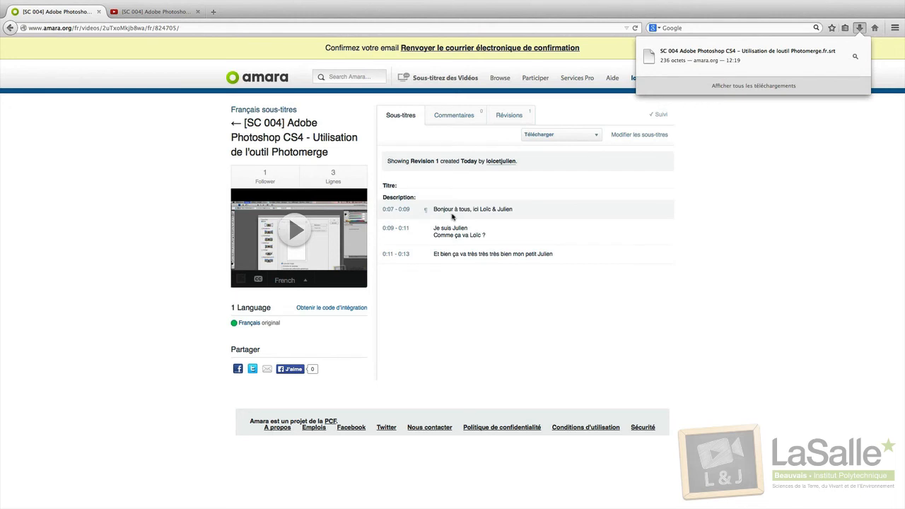
click(145, 13)
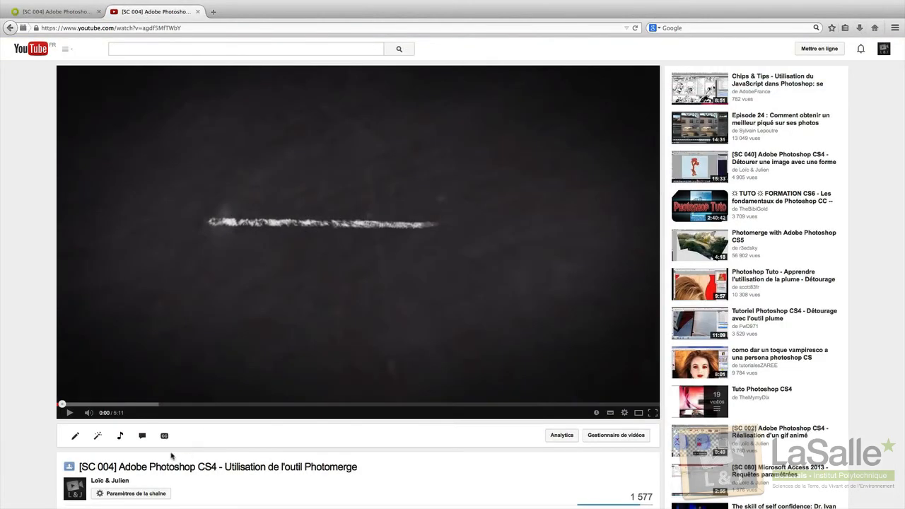